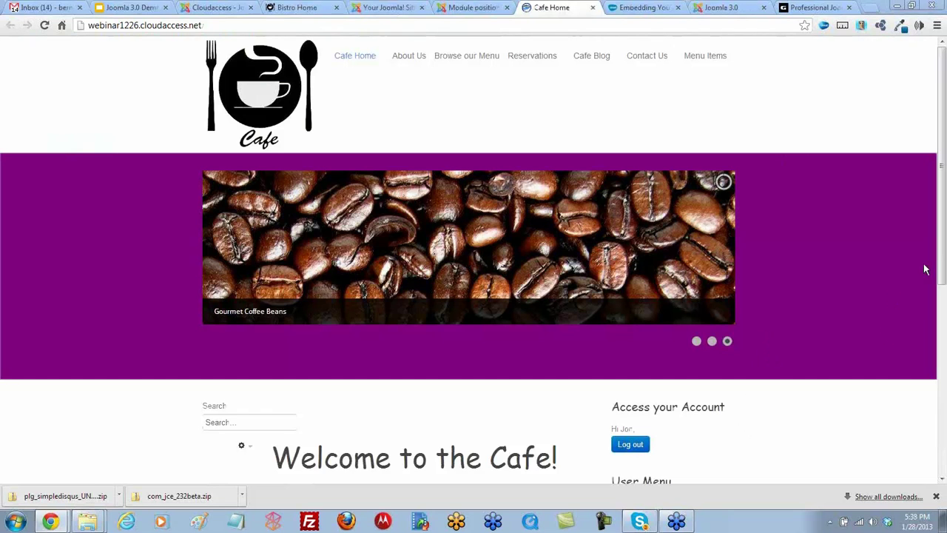
Step: Go to youtube.com/cloudaccess in a new tab and browse the channel's uploaded videos
{"action": "left_click_drag", "start_coordinate": [943, 246], "coordinate": [943, 431]}
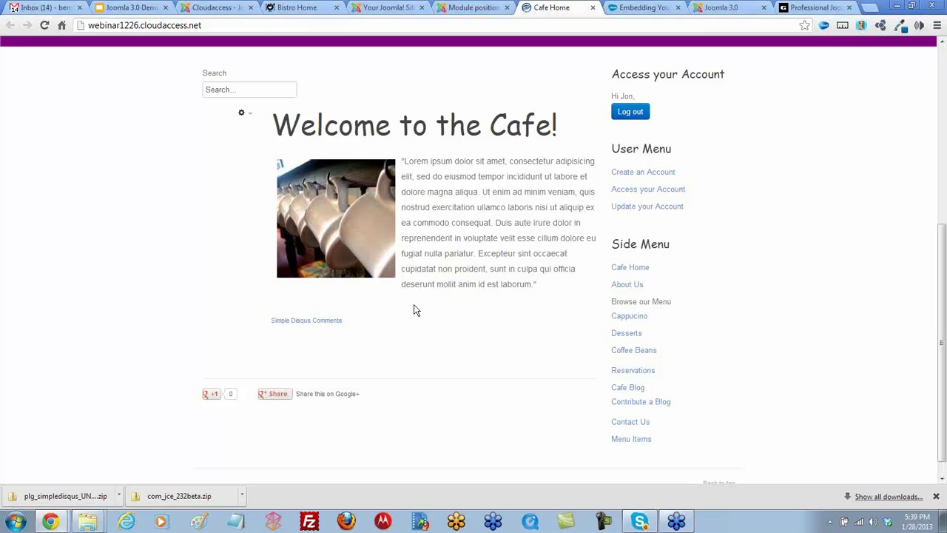
{"action": "left_click", "coordinate": [875, 11]}
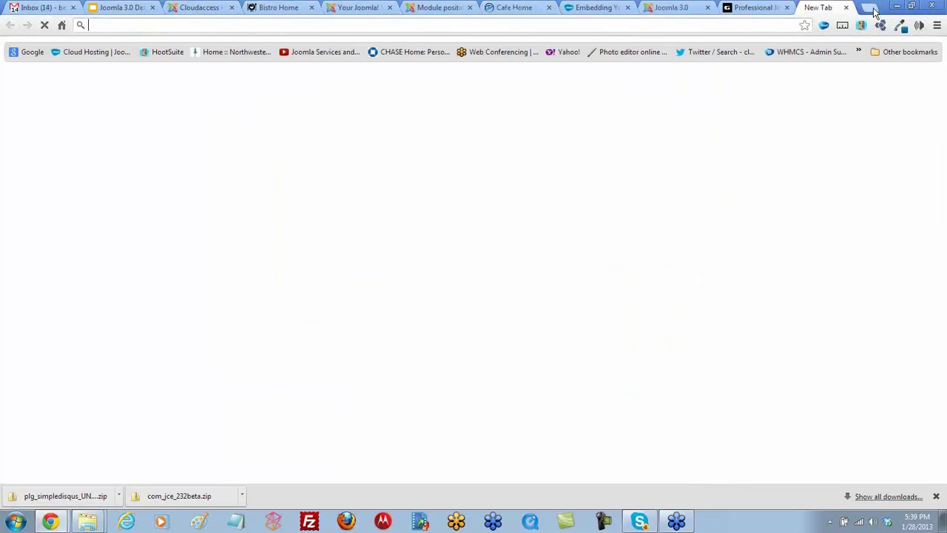
{"action": "type", "text": "youtube"}
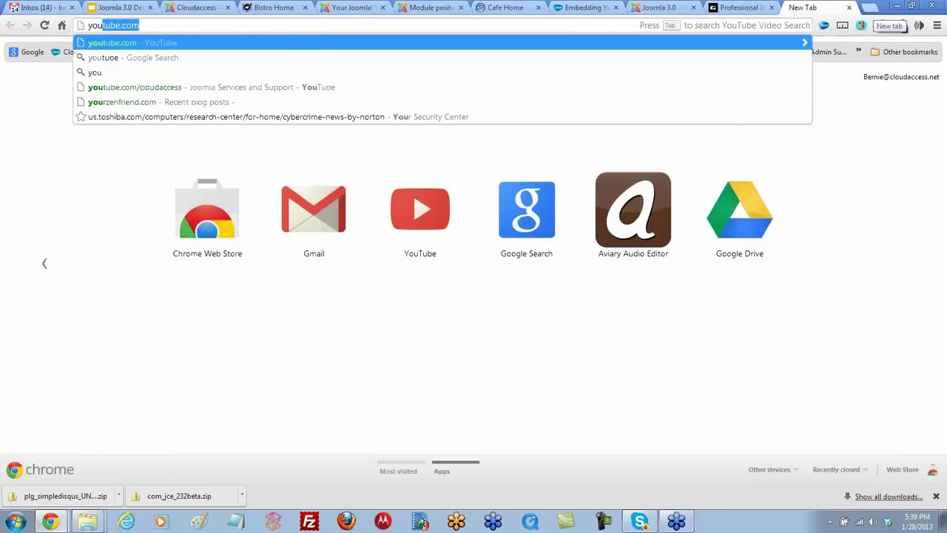
{"action": "type", "text": ".com/cloudacce"}
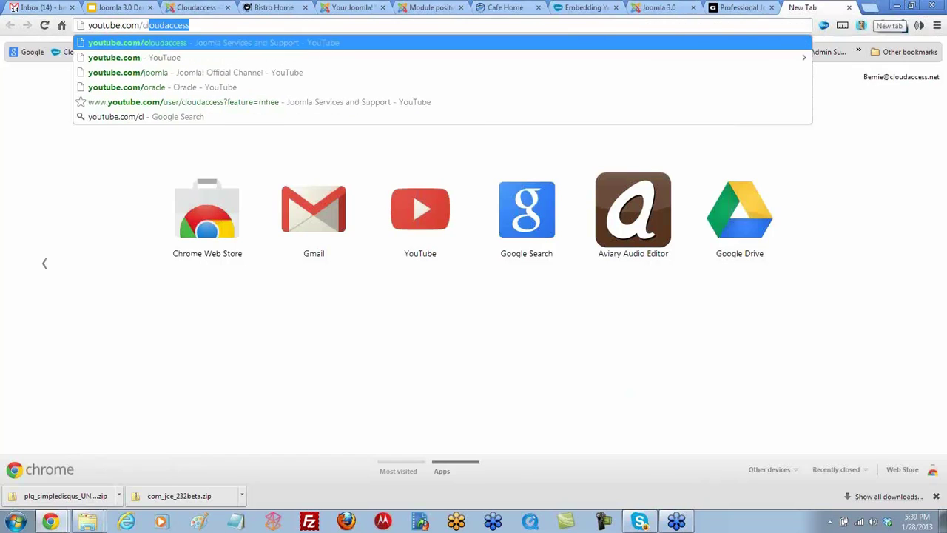
{"action": "type", "text": "ss"}
{"action": "key", "text": "Return"}
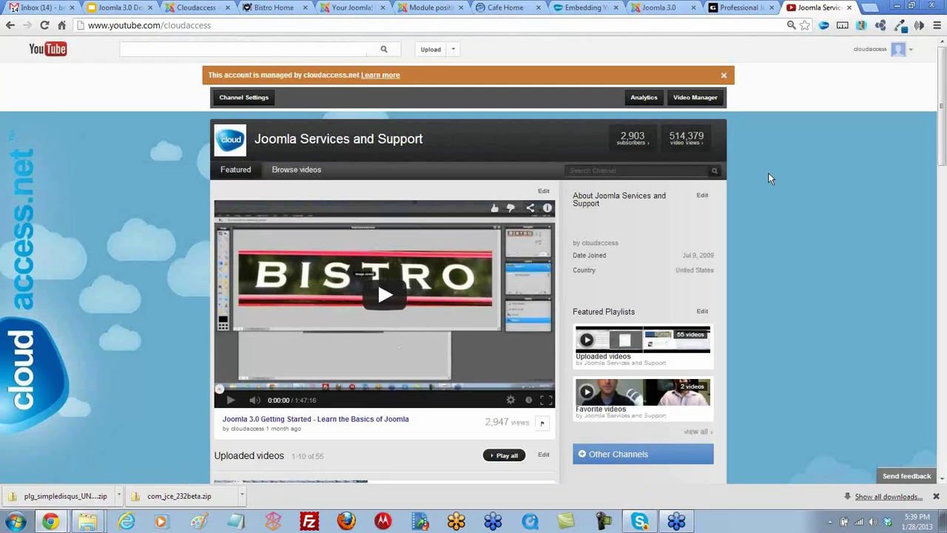
{"action": "scroll", "coordinate": [768, 174], "scroll_direction": "down", "scroll_amount": 5}
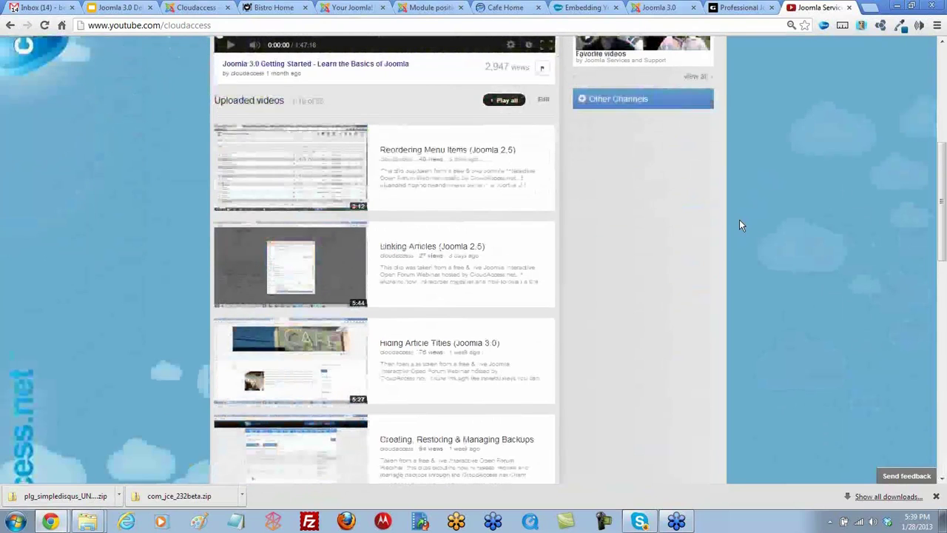
{"action": "scroll", "coordinate": [489, 201], "scroll_direction": "down", "scroll_amount": 1}
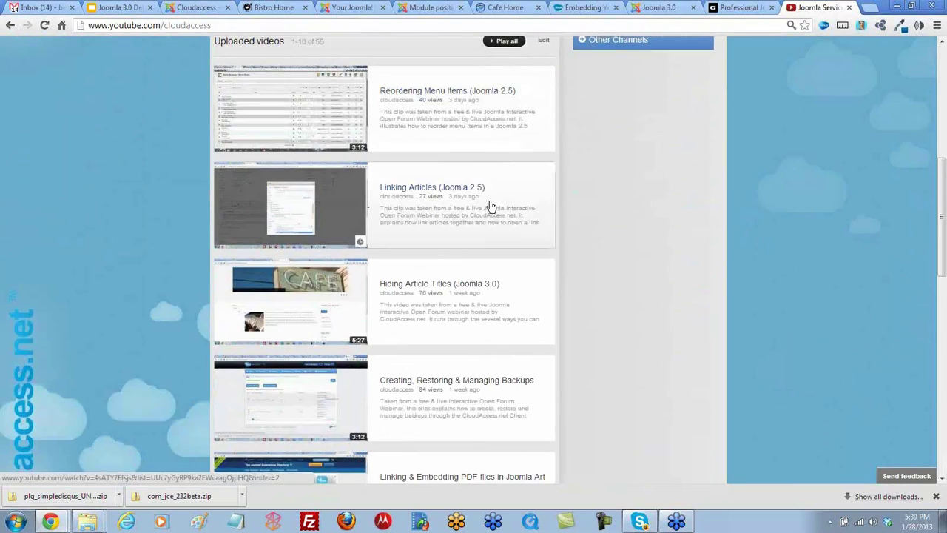
{"action": "scroll", "coordinate": [490, 205], "scroll_direction": "down", "scroll_amount": 3}
{"action": "scroll", "coordinate": [491, 204], "scroll_direction": "up", "scroll_amount": 8}
{"action": "scroll", "coordinate": [491, 205], "scroll_direction": "up", "scroll_amount": 1}
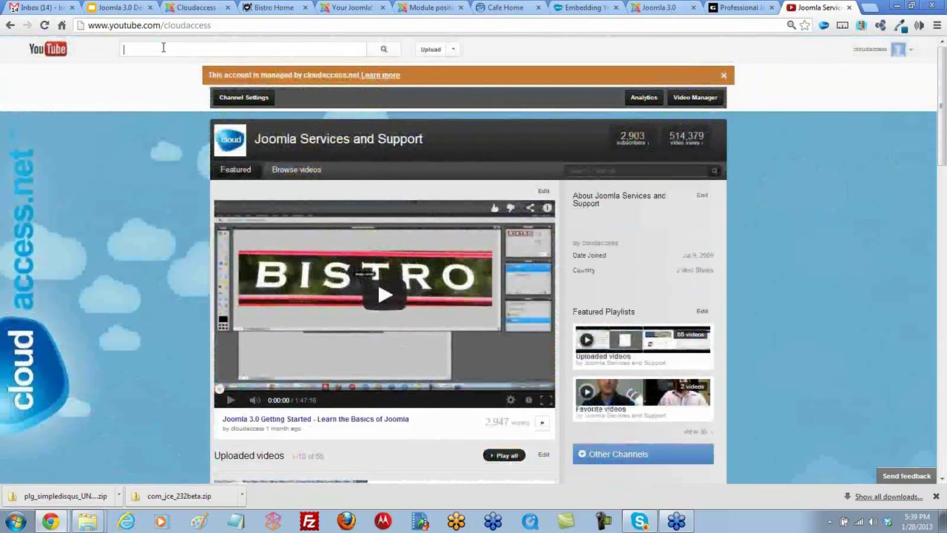
Step: Search YouTube for 'cafe coffee' and open the 'Coffee art - Cafe arte' video
{"action": "left_click", "coordinate": [163, 47]}
{"action": "type", "text": "cafe"}
{"action": "key", "text": "Return"}
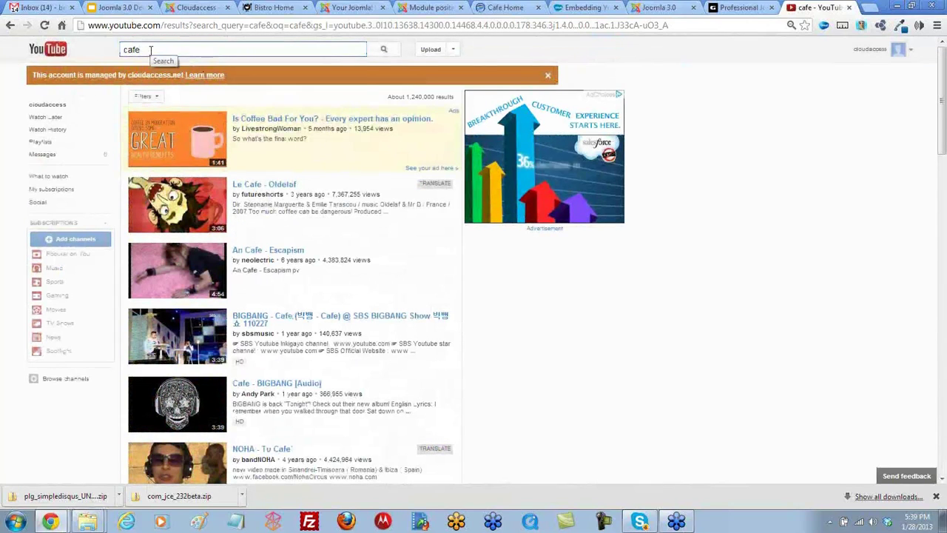
{"action": "type", "text": "coffee"}
{"action": "key", "text": "Return"}
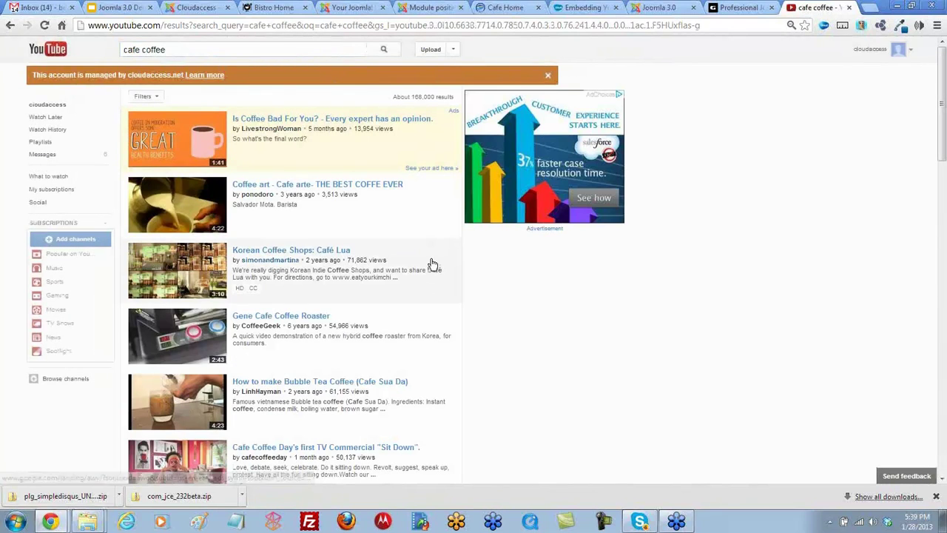
{"action": "left_click", "coordinate": [306, 187]}
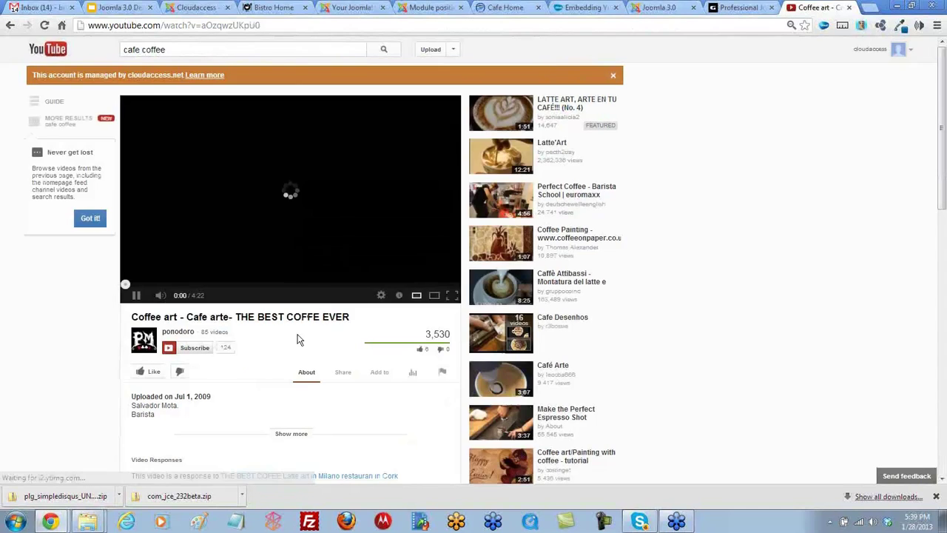
Step: Pause the Coffee art video and bring up its iframe embed code under Share
{"action": "left_click", "coordinate": [136, 295]}
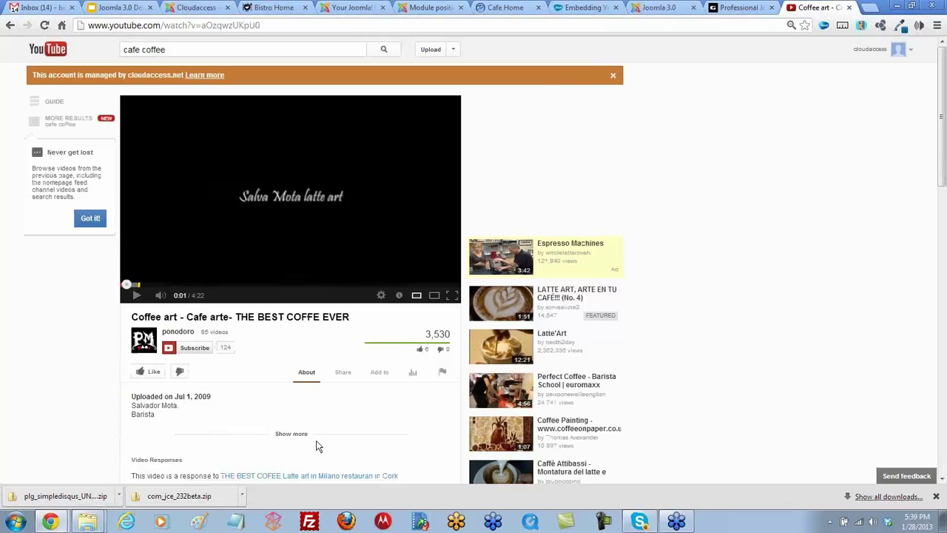
{"action": "left_click", "coordinate": [343, 372]}
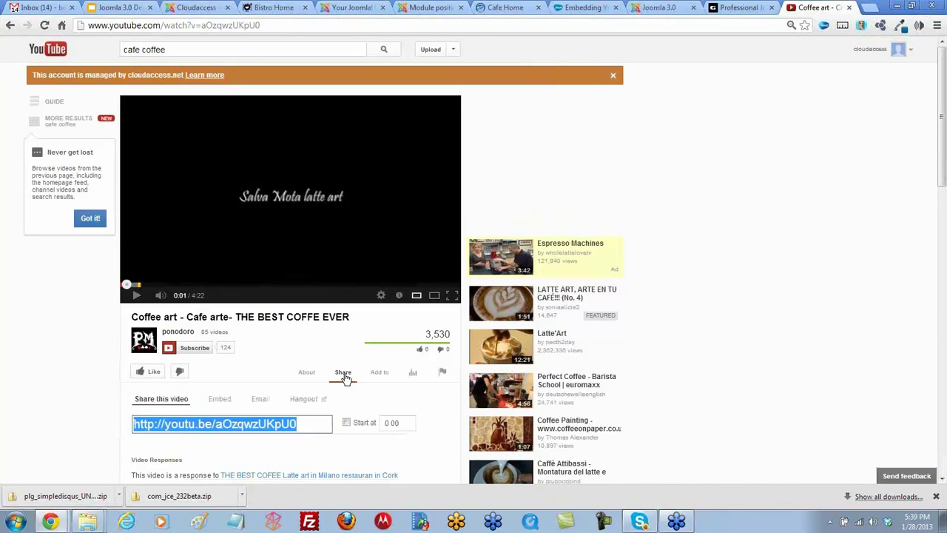
{"action": "scroll", "coordinate": [291, 331], "scroll_direction": "down", "scroll_amount": 2}
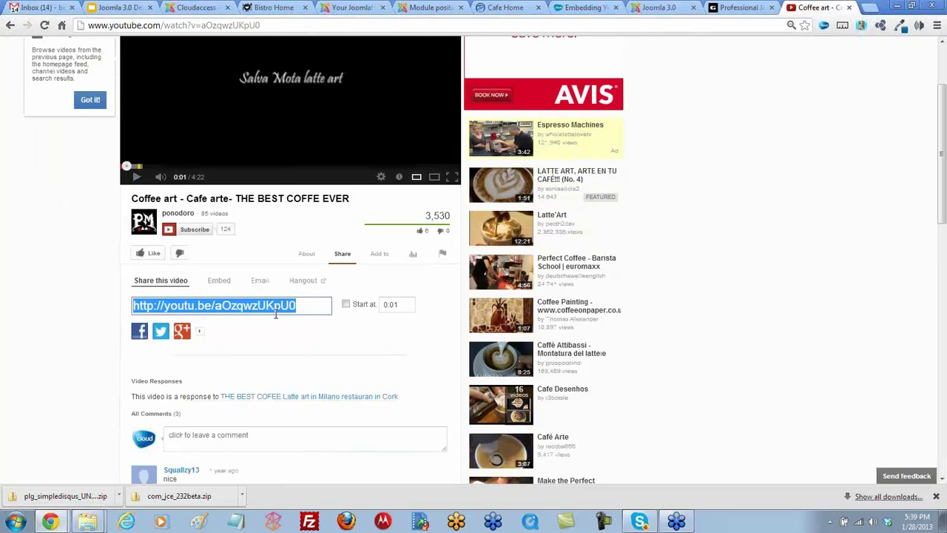
{"action": "left_click", "coordinate": [219, 282]}
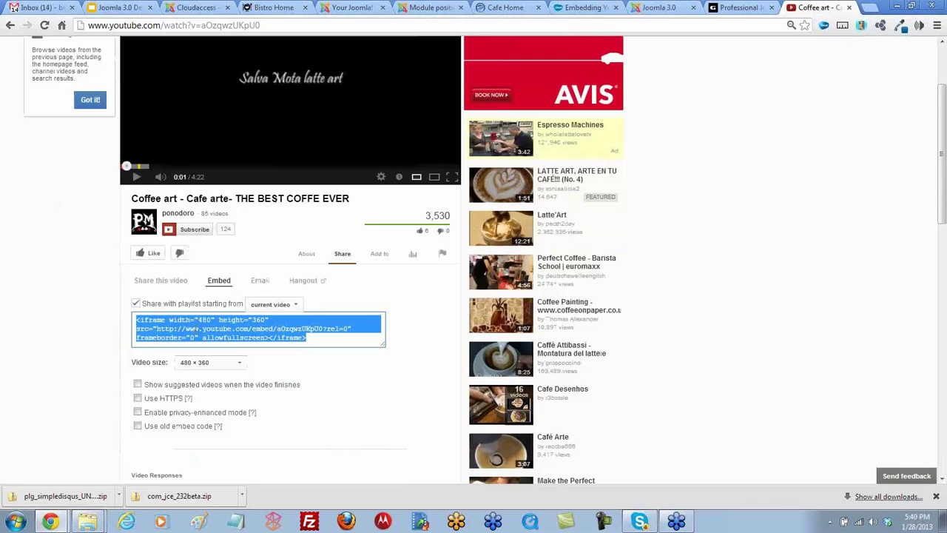
{"action": "left_click", "coordinate": [330, 340]}
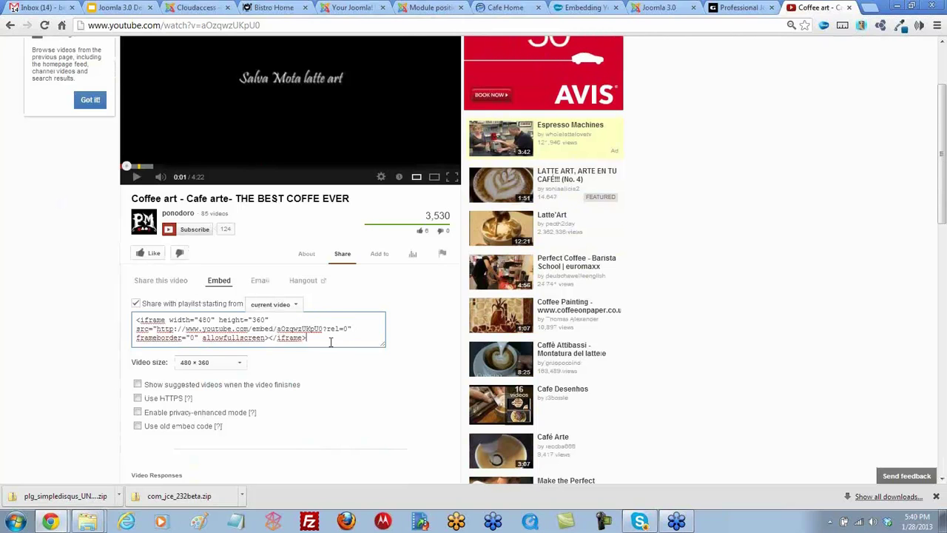
{"action": "scroll", "coordinate": [329, 345], "scroll_direction": "up", "scroll_amount": 3}
{"action": "scroll", "coordinate": [328, 345], "scroll_direction": "down", "scroll_amount": 1}
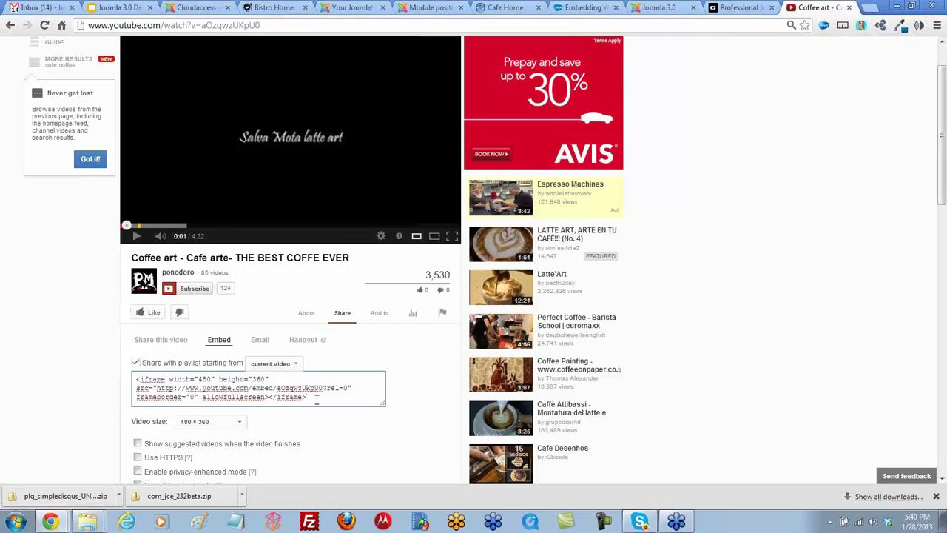
{"action": "left_click", "coordinate": [263, 391]}
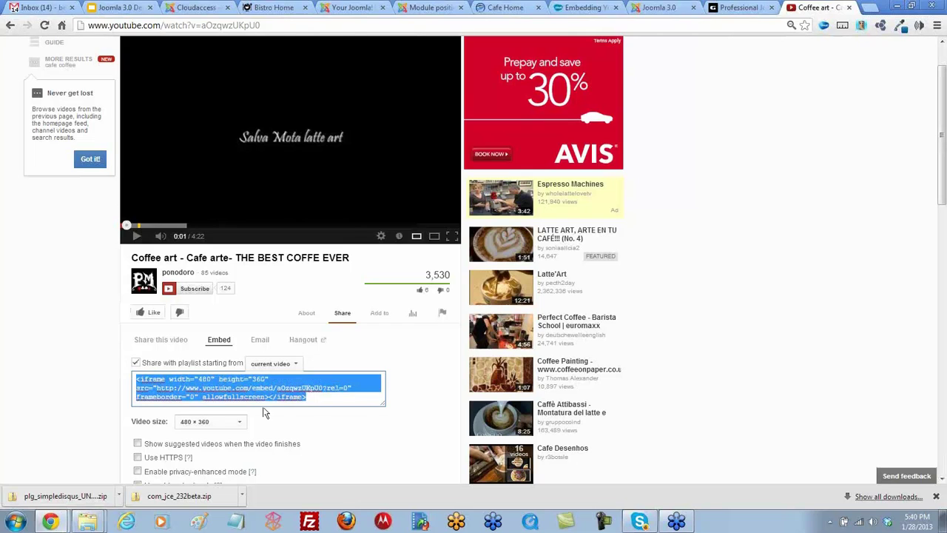
Step: Keep the 480 × 360 embed size, select the iframe code, and return to Joomla
{"action": "scroll", "coordinate": [296, 415], "scroll_direction": "down", "scroll_amount": 2}
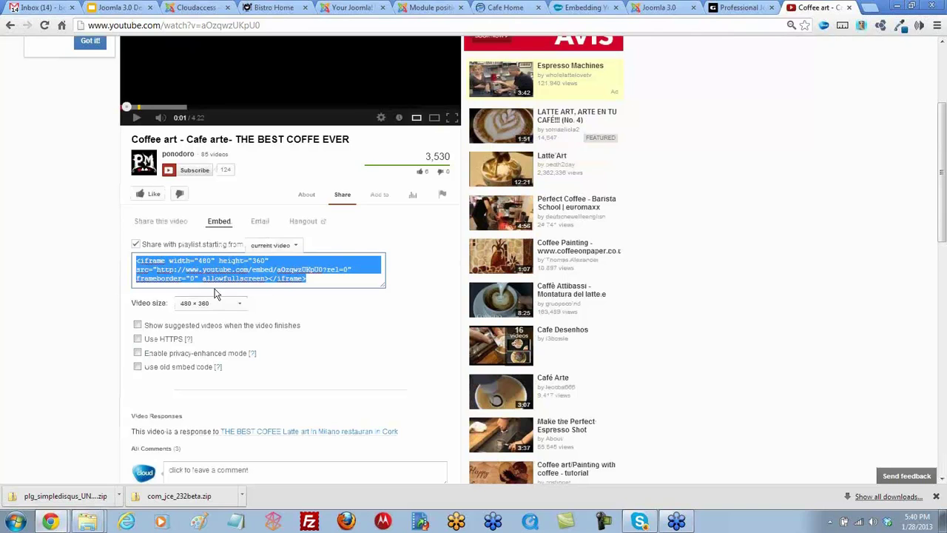
{"action": "left_click", "coordinate": [246, 307]}
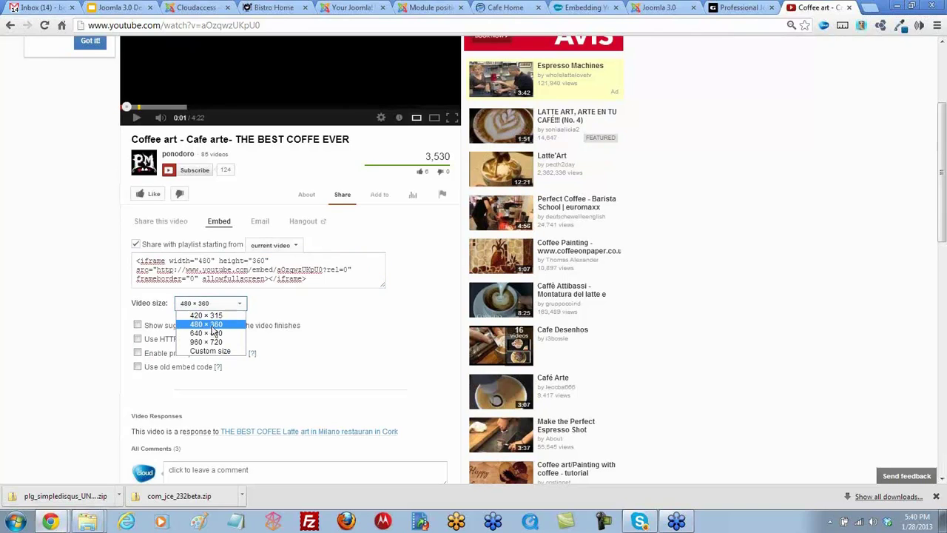
{"action": "left_click", "coordinate": [350, 322]}
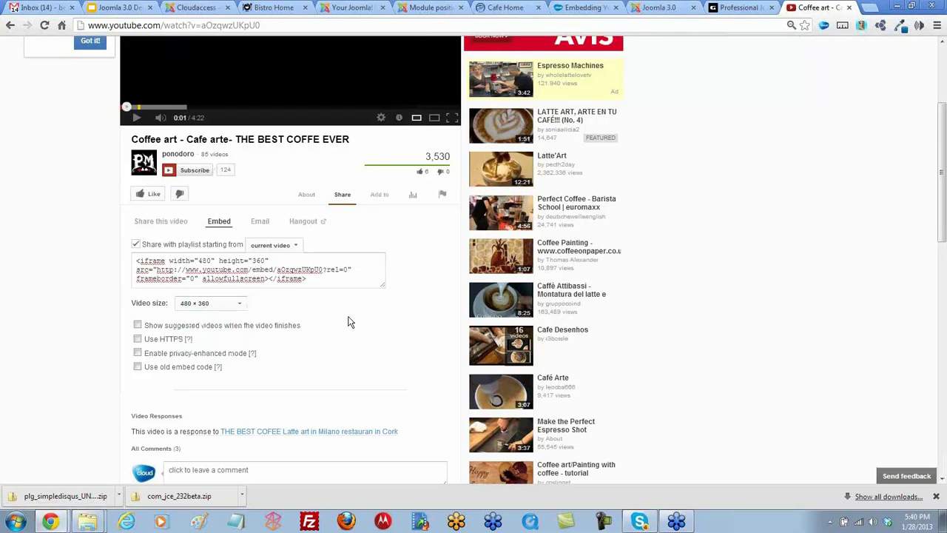
{"action": "left_click", "coordinate": [137, 272]}
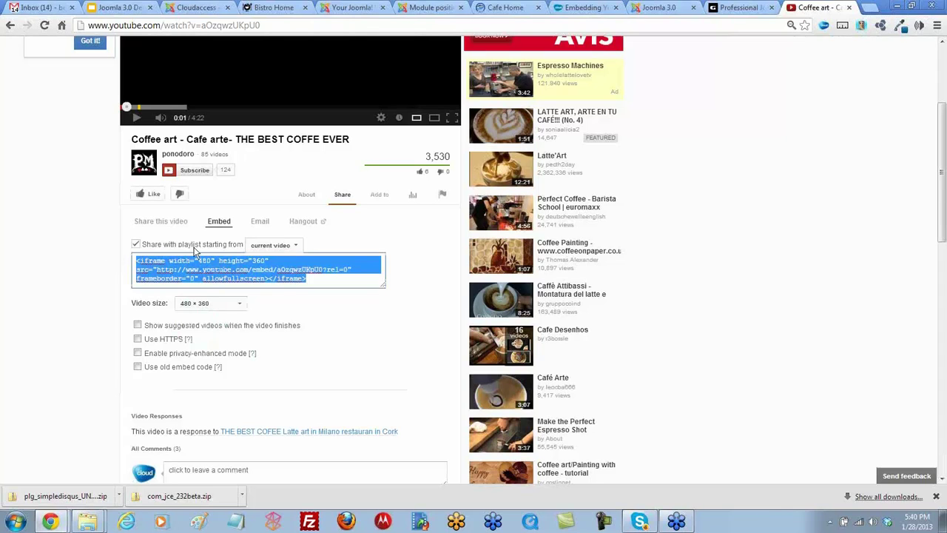
{"action": "left_click", "coordinate": [361, 9]}
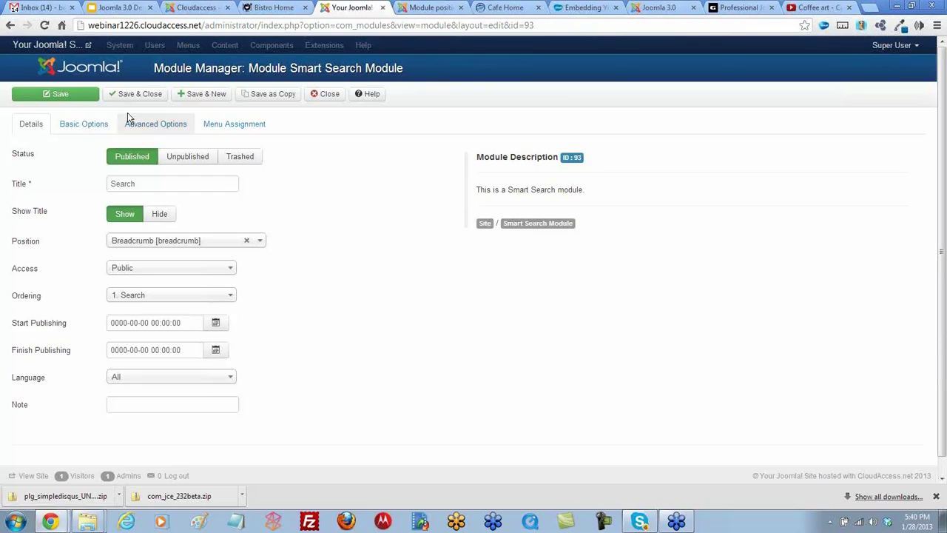
Step: Save and close the Smart Search module and return to the Control Panel
{"action": "left_click", "coordinate": [134, 95]}
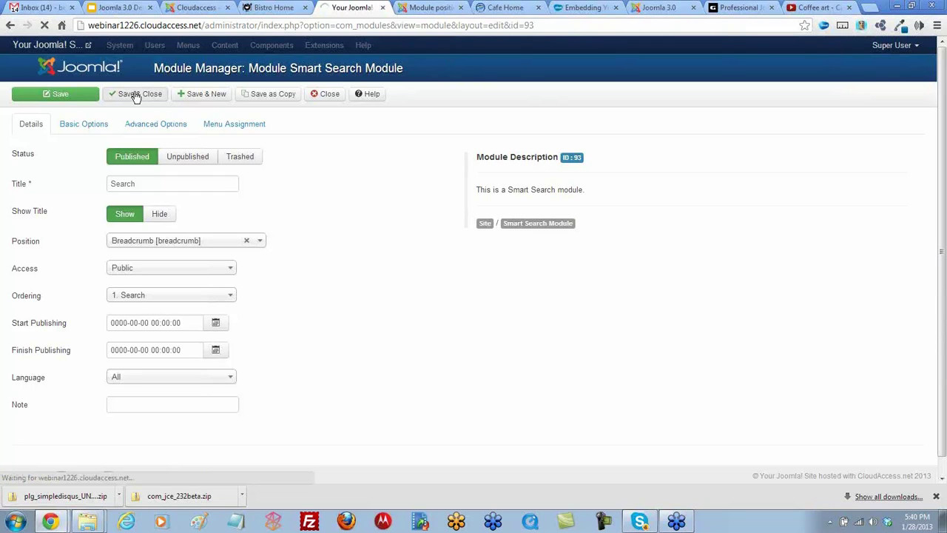
{"action": "left_click", "coordinate": [137, 45]}
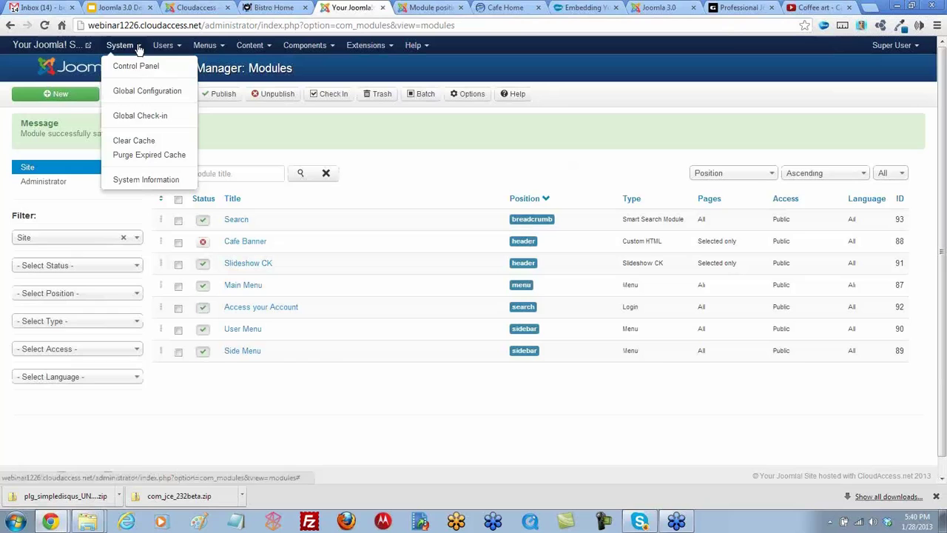
{"action": "left_click", "coordinate": [134, 66]}
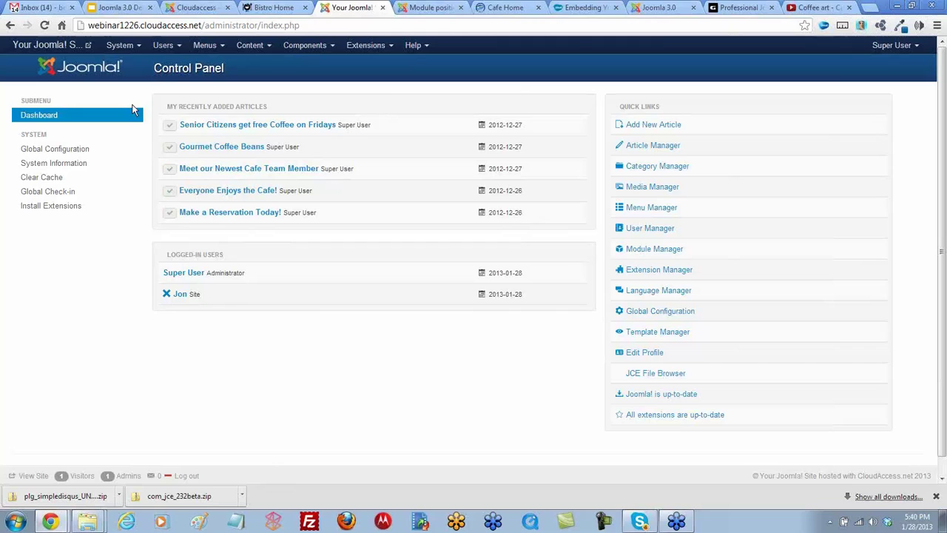
Step: Check that iframe is on the Default Black List in Text Filters, then save Global Configuration
{"action": "left_click", "coordinate": [65, 152]}
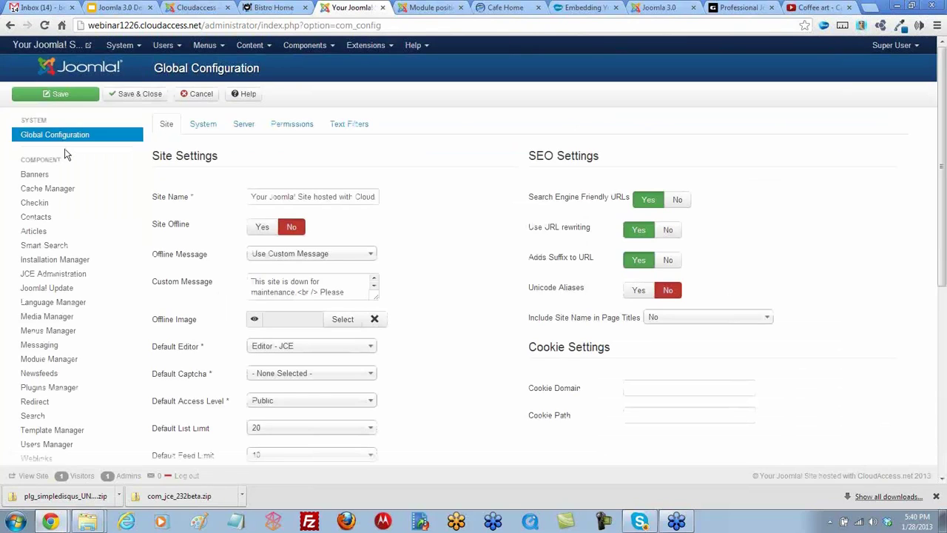
{"action": "left_click", "coordinate": [351, 126]}
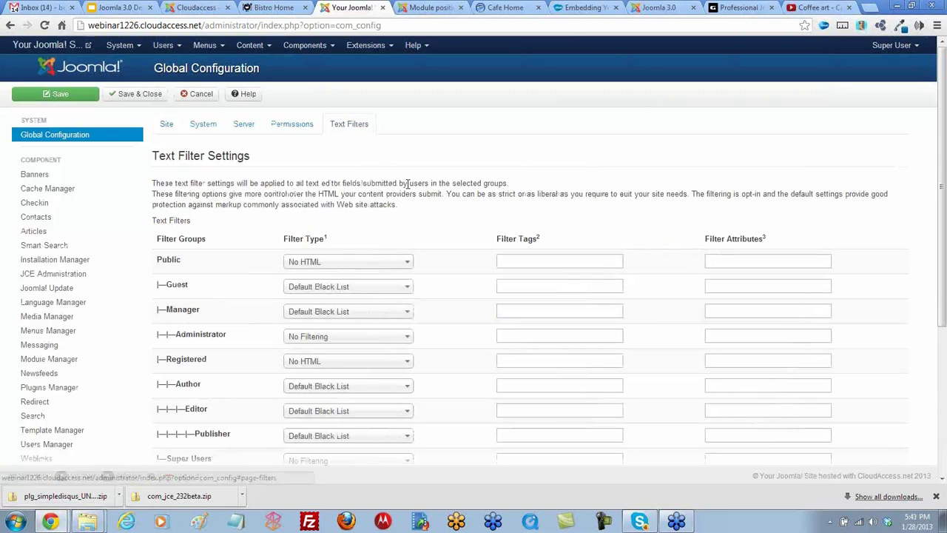
{"action": "scroll", "coordinate": [407, 183], "scroll_direction": "down", "scroll_amount": 2}
{"action": "scroll", "coordinate": [407, 185], "scroll_direction": "up", "scroll_amount": 1}
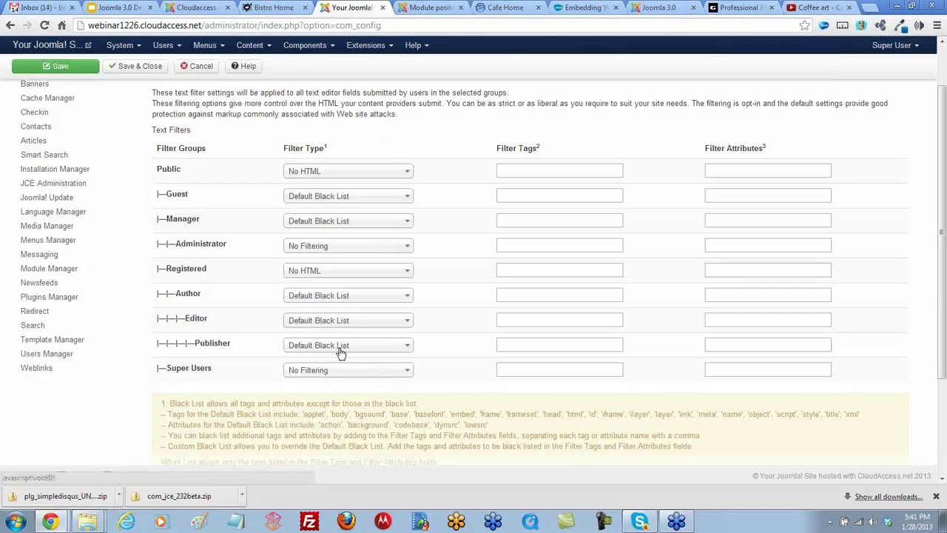
{"action": "scroll", "coordinate": [364, 409], "scroll_direction": "down", "scroll_amount": 1}
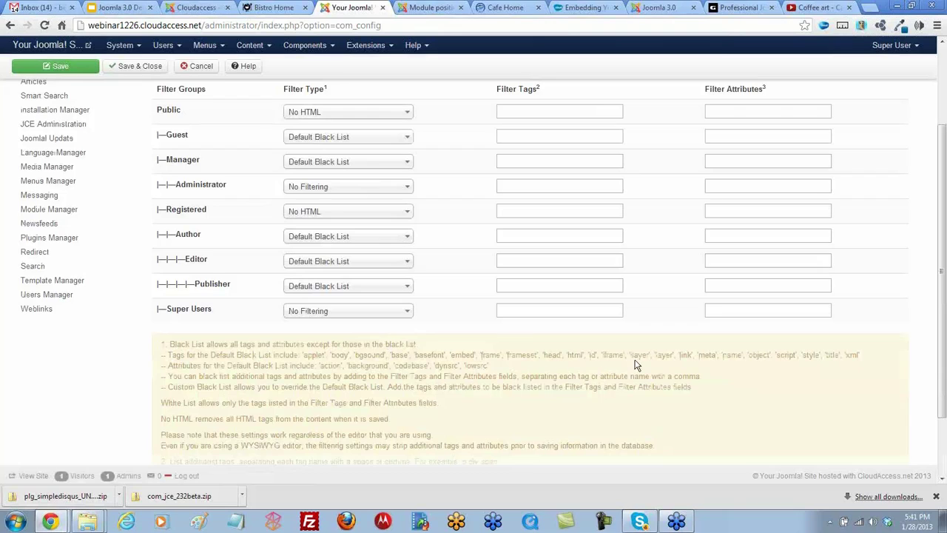
{"action": "left_click_drag", "start_coordinate": [625, 355], "coordinate": [599, 358]}
{"action": "left_click", "coordinate": [609, 377]}
{"action": "scroll", "coordinate": [478, 309], "scroll_direction": "up", "scroll_amount": 3}
{"action": "scroll", "coordinate": [350, 390], "scroll_direction": "down", "scroll_amount": 3}
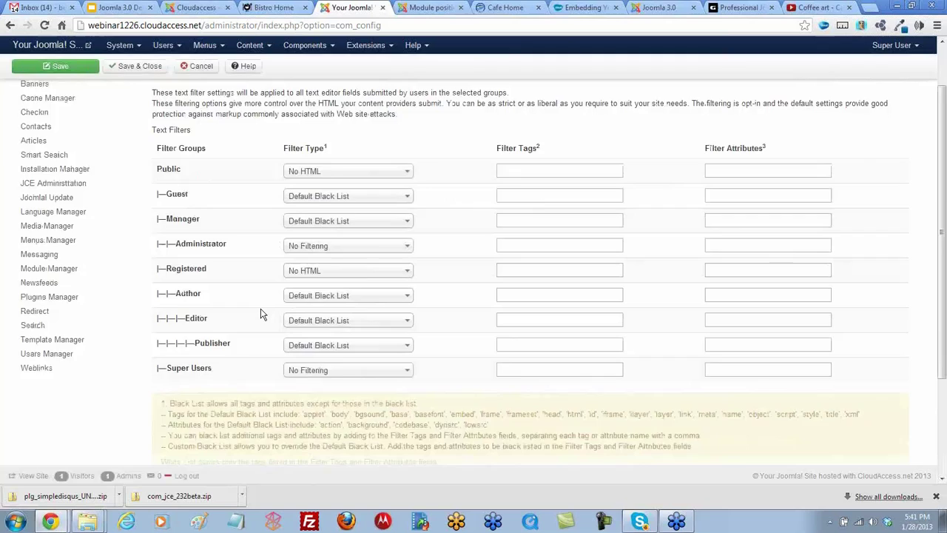
{"action": "scroll", "coordinate": [259, 304], "scroll_direction": "up", "scroll_amount": 3}
{"action": "left_click", "coordinate": [133, 93]}
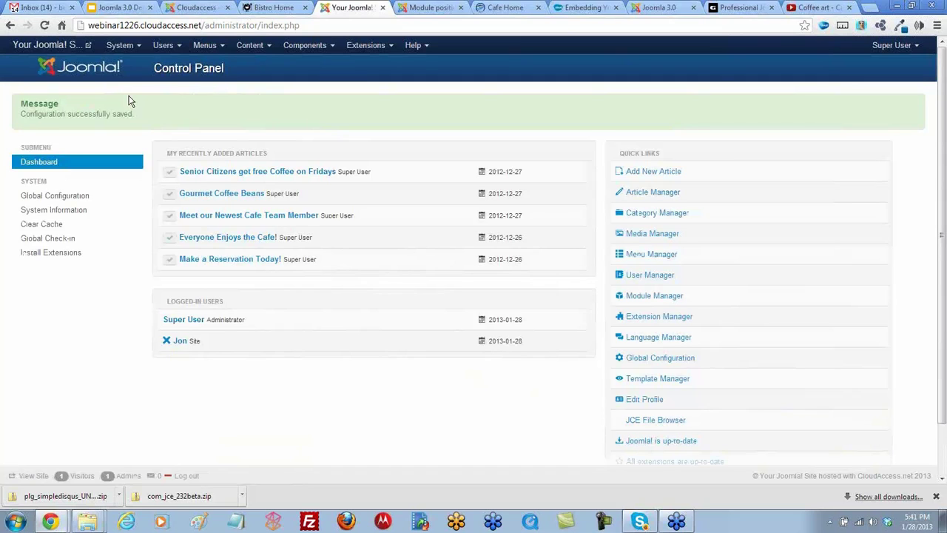
Step: Go to Components > JCE Editor to reach the Default editor profile
{"action": "left_click", "coordinate": [329, 45]}
{"action": "mouse_move", "coordinate": [317, 74]}
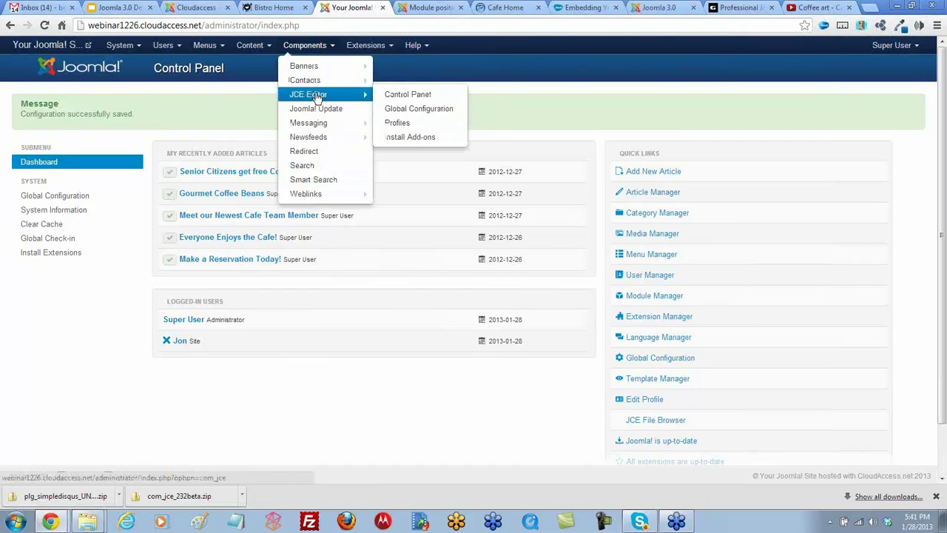
{"action": "left_click", "coordinate": [317, 97]}
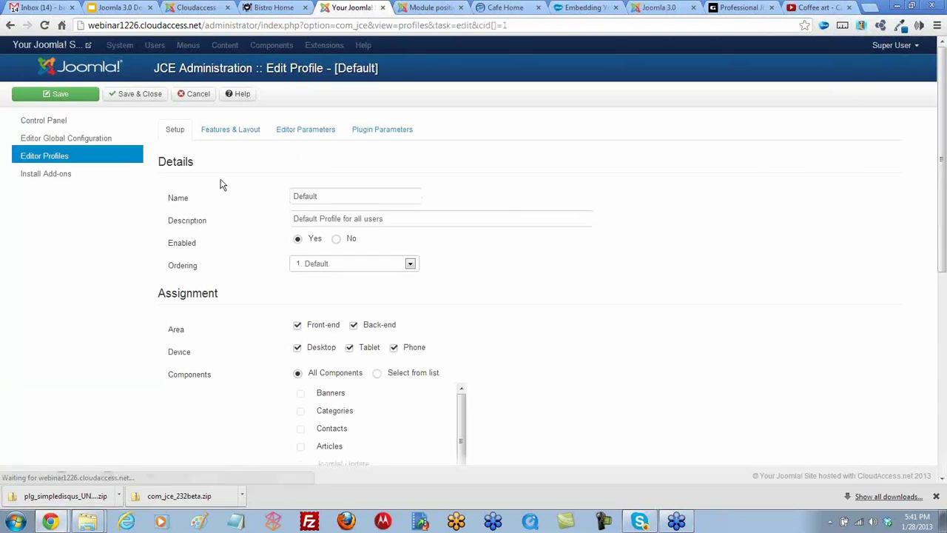
Step: Set Allow IFrames to Yes in the Default profile's Media Support plugin parameters
{"action": "left_click", "coordinate": [383, 130]}
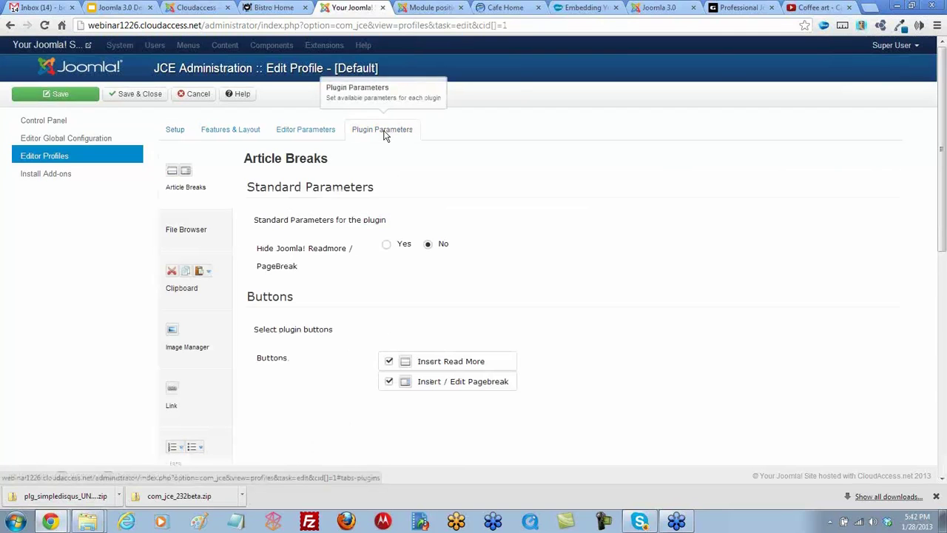
{"action": "scroll", "coordinate": [200, 238], "scroll_direction": "down", "scroll_amount": 1}
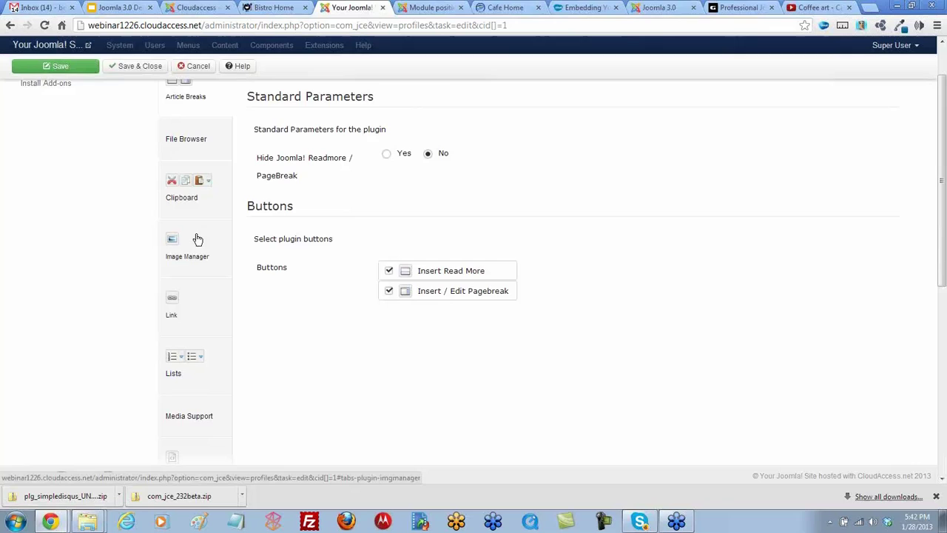
{"action": "scroll", "coordinate": [182, 271], "scroll_direction": "down", "scroll_amount": 1}
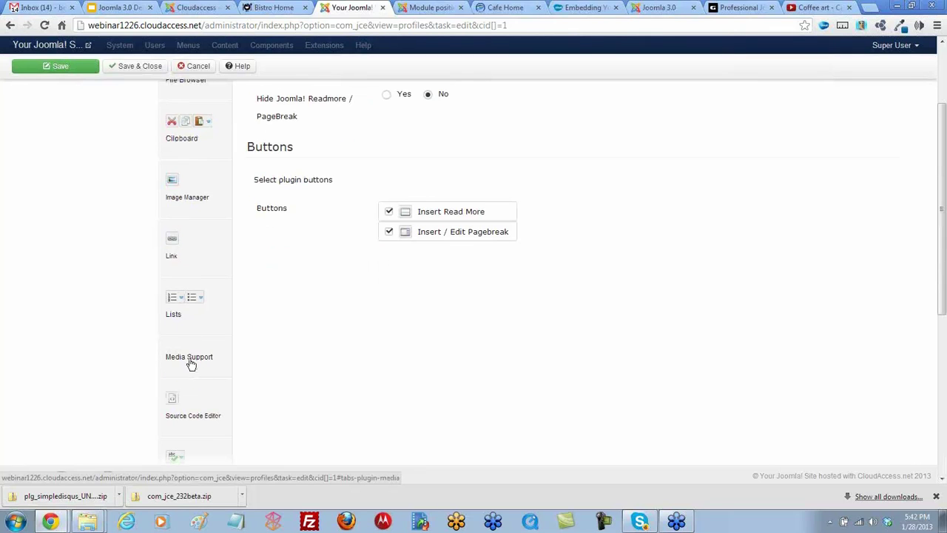
{"action": "left_click", "coordinate": [190, 357]}
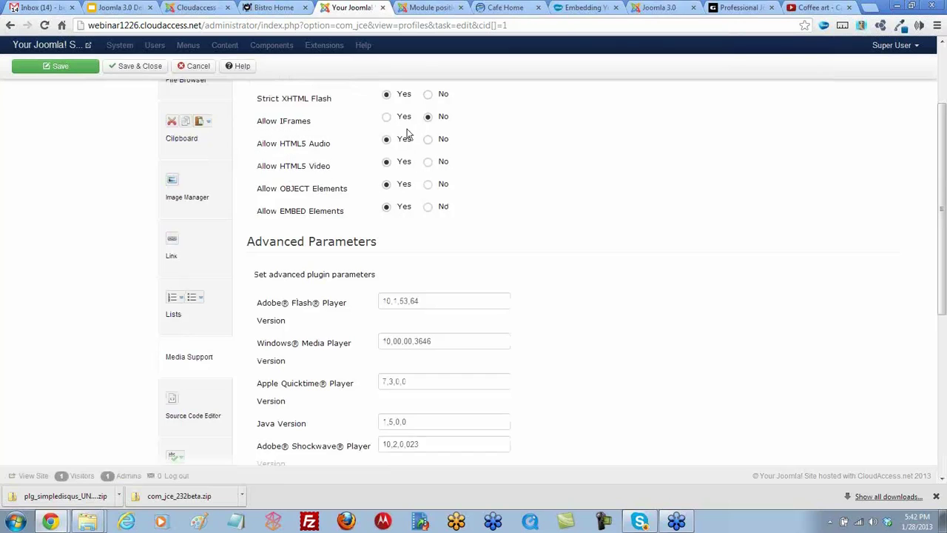
{"action": "scroll", "coordinate": [535, 169], "scroll_direction": "up", "scroll_amount": 3}
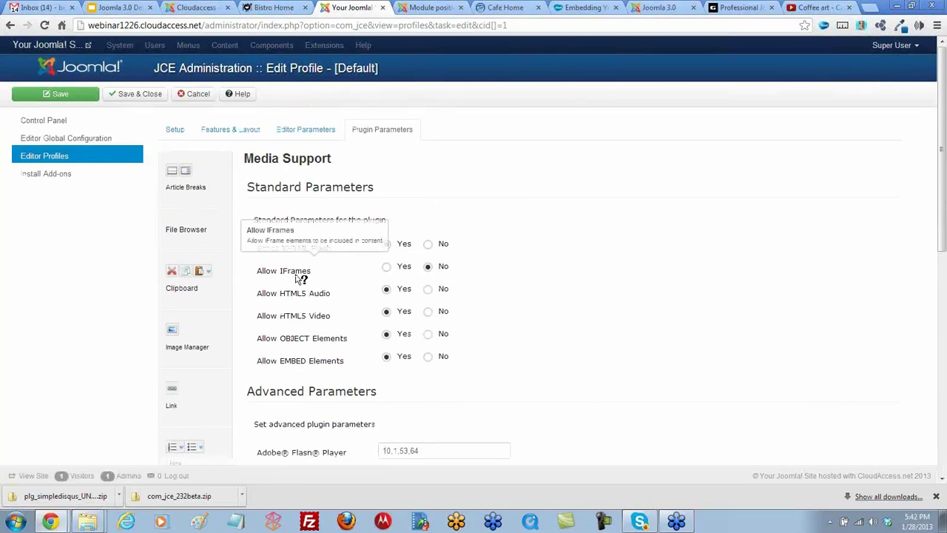
{"action": "left_click", "coordinate": [386, 268]}
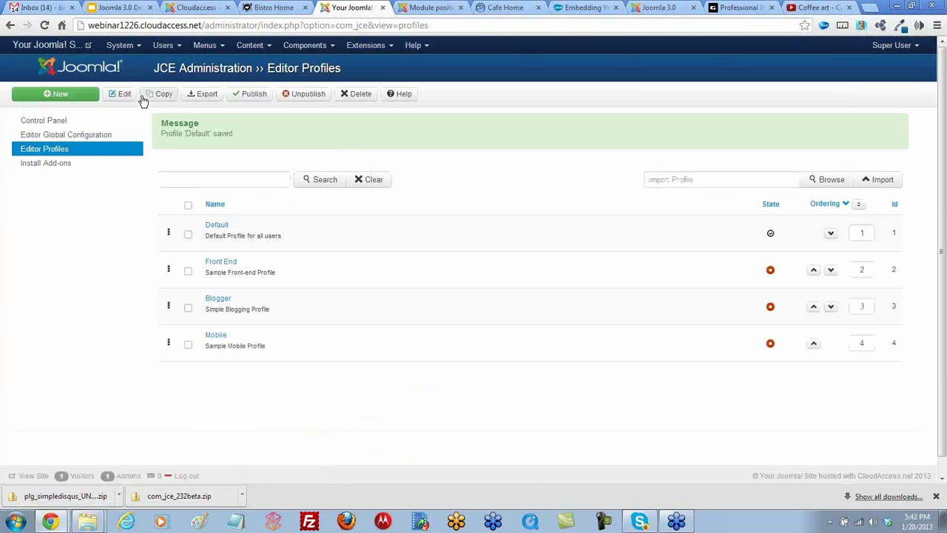
Step: Open 'Welcome to the Cafe!' from the Article Manager and enlarge its editing area
{"action": "left_click", "coordinate": [268, 48]}
{"action": "left_click", "coordinate": [264, 65]}
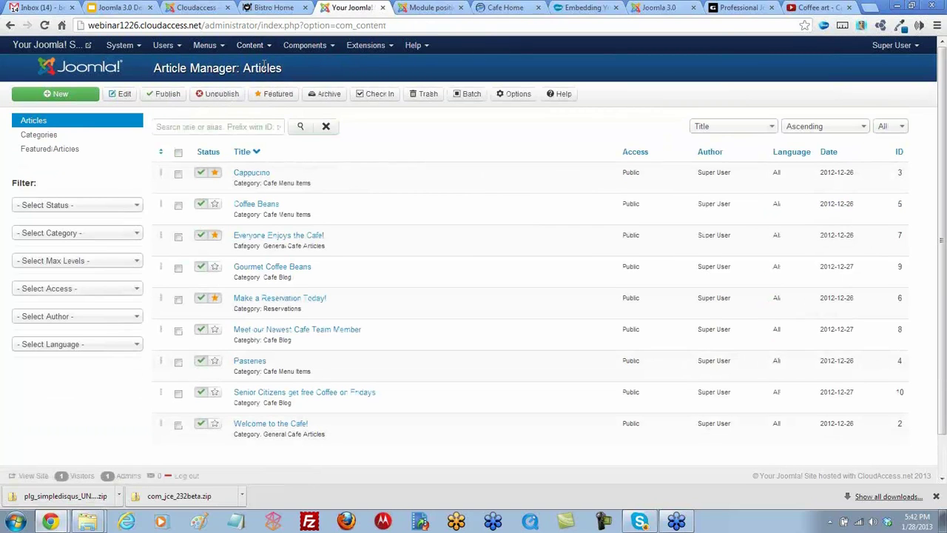
{"action": "left_click", "coordinate": [260, 426]}
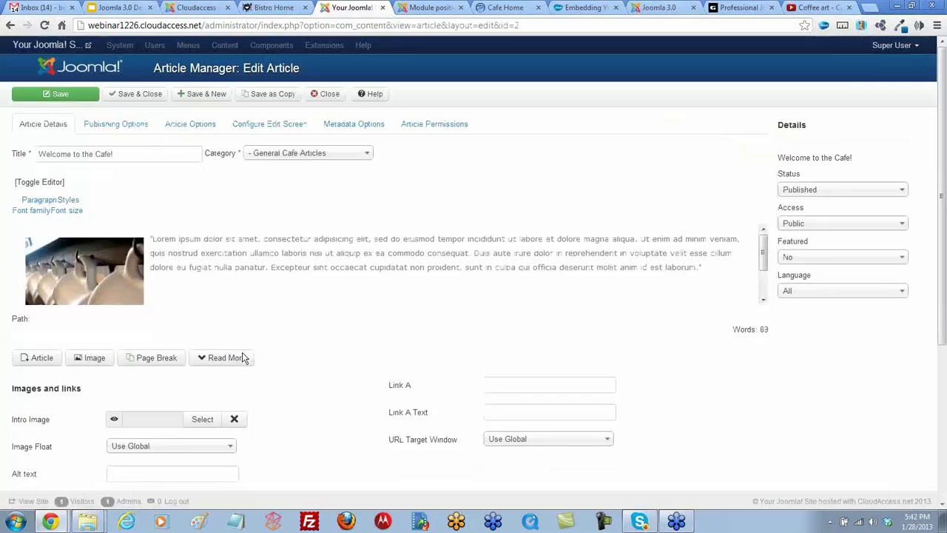
{"action": "left_click_drag", "start_coordinate": [764, 343], "coordinate": [762, 429]}
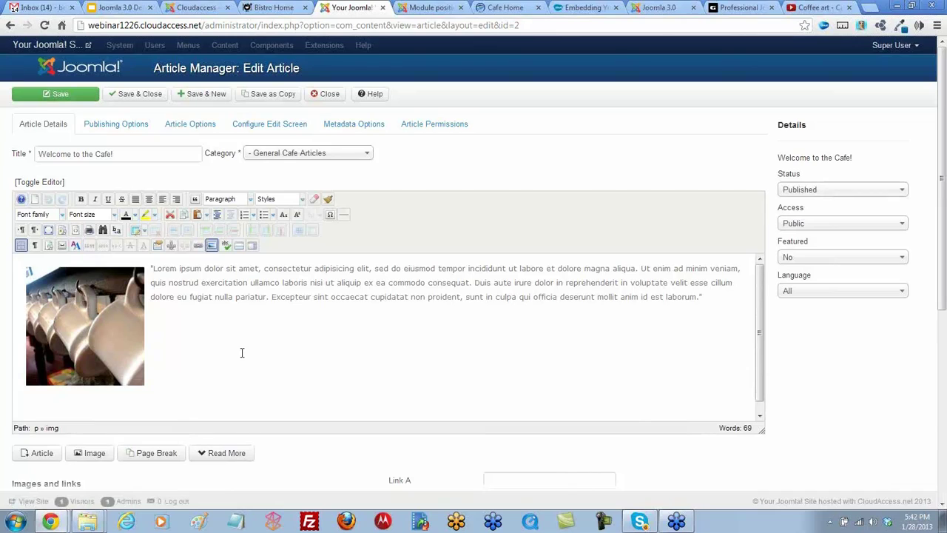
Step: In the article's source view, paste the YouTube iframe code on a new line after </p>
{"action": "left_click", "coordinate": [76, 232]}
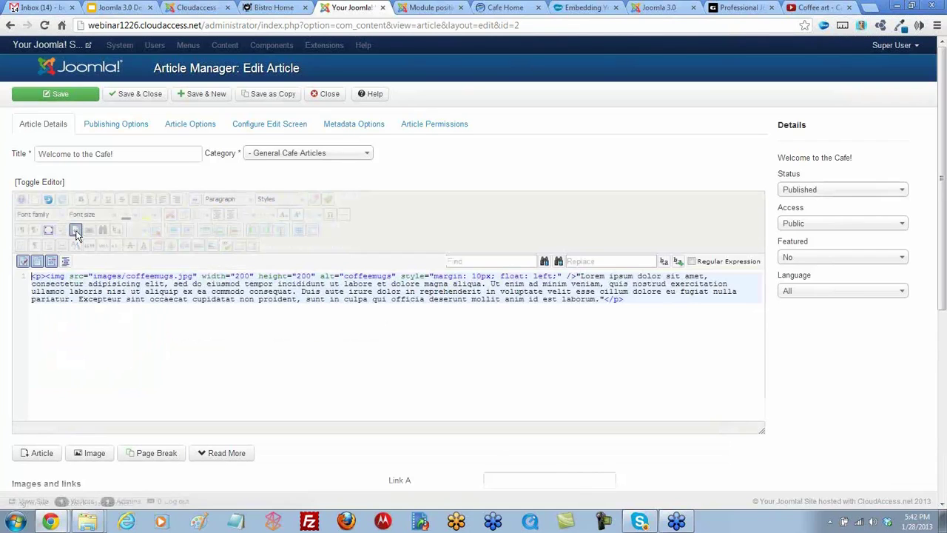
{"action": "left_click", "coordinate": [625, 299]}
{"action": "key", "text": "Return"}
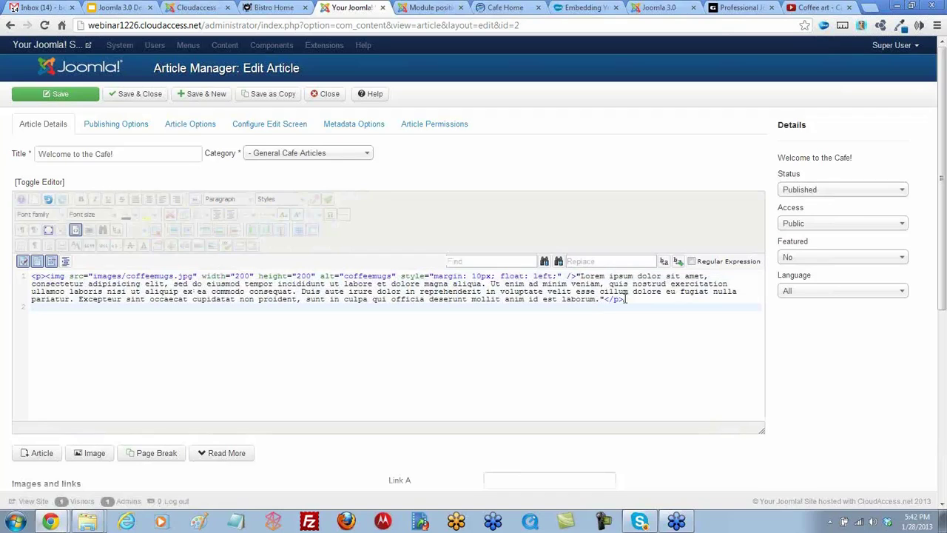
{"action": "type", "text": "<iframe width=\"480\" height=\"360\" src=\"http://www.youtube.com/embed/aOzqwzUKpU0?rel=0\" frameborder=\"0\" allowfullscreen></iframe>"}
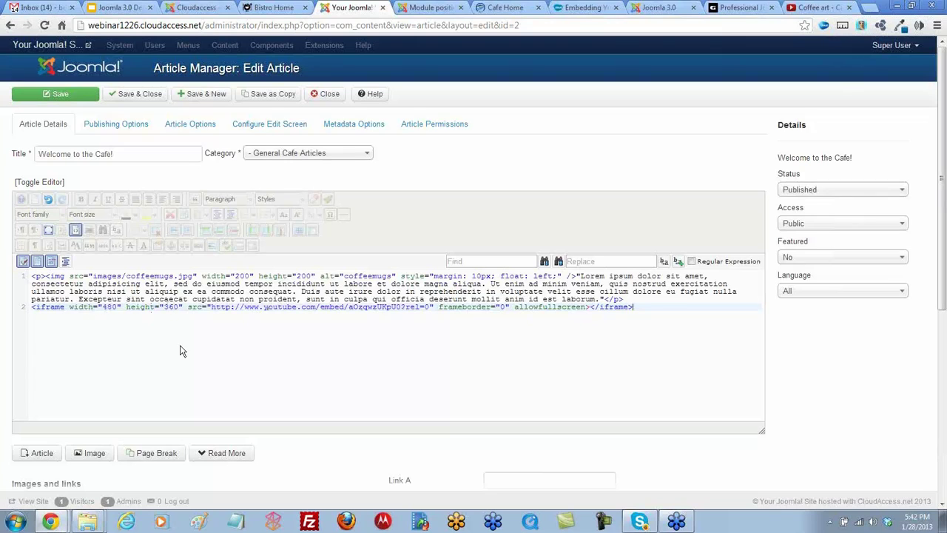
Step: Back in the visual editor, center the embedded video block and save the article
{"action": "left_click", "coordinate": [75, 231]}
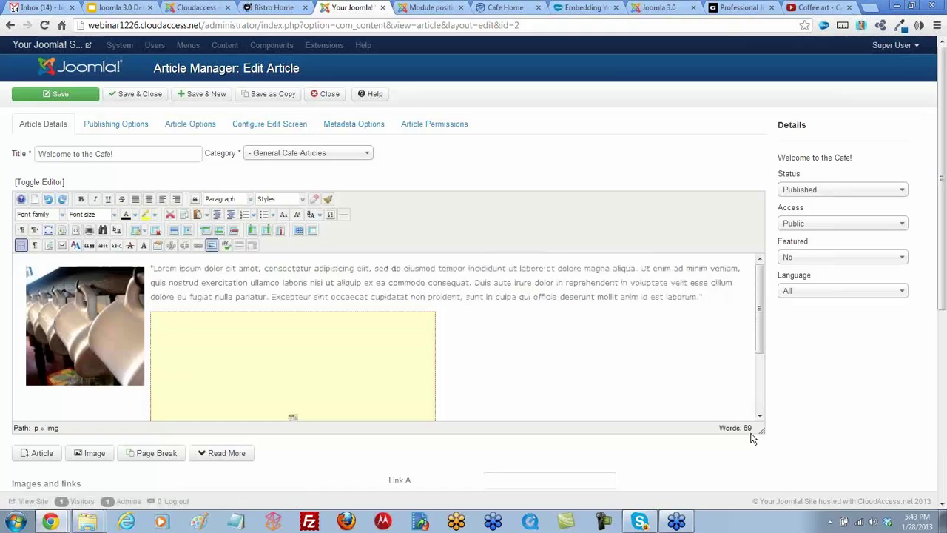
{"action": "left_click_drag", "start_coordinate": [761, 429], "coordinate": [765, 484]}
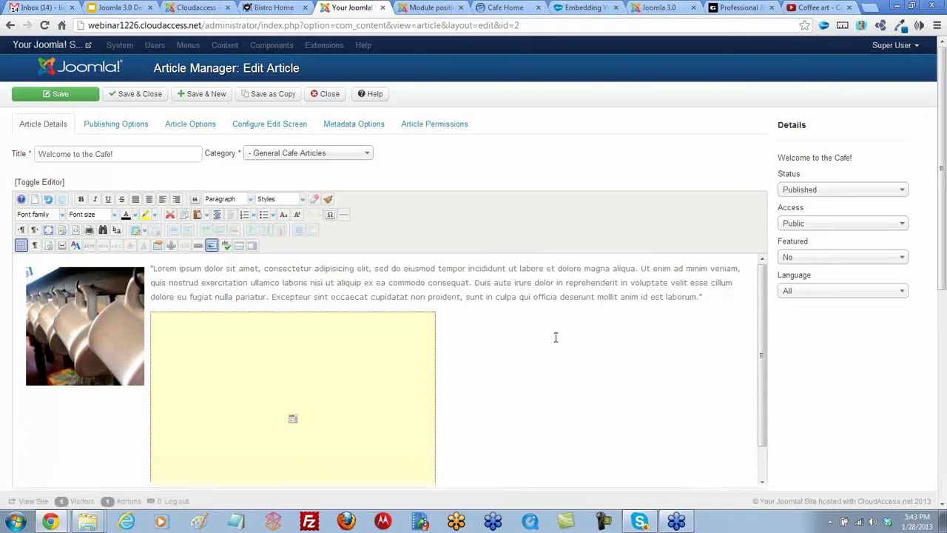
{"action": "scroll", "coordinate": [555, 336], "scroll_direction": "down", "scroll_amount": 1}
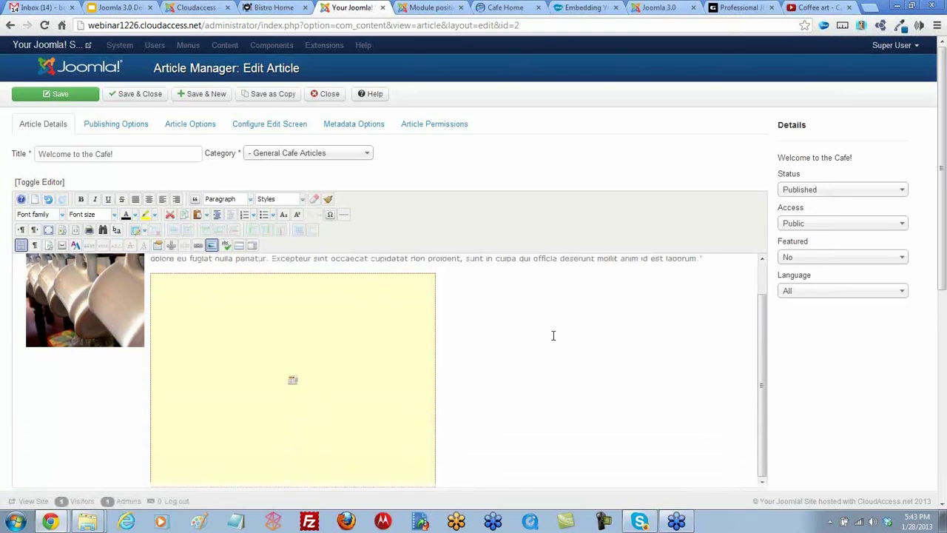
{"action": "left_click", "coordinate": [278, 353]}
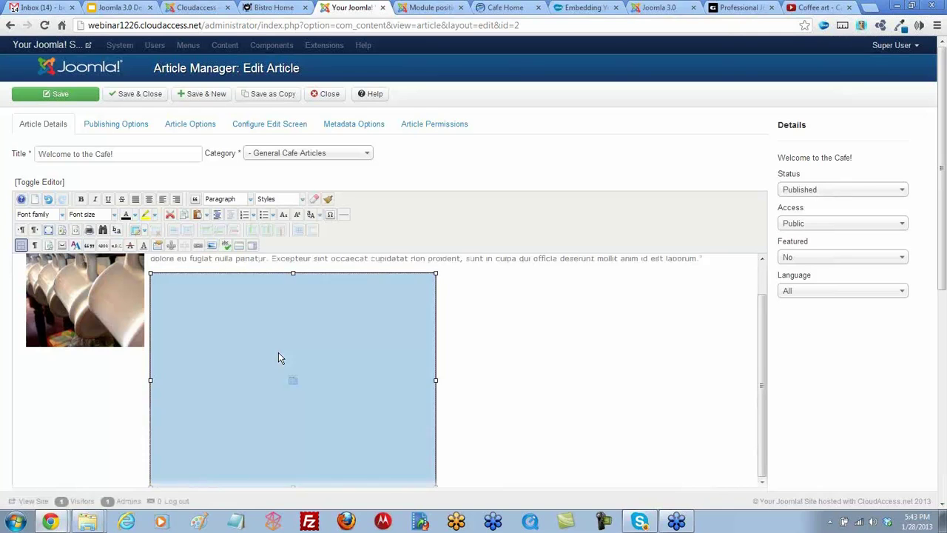
{"action": "left_click", "coordinate": [148, 200]}
{"action": "scroll", "coordinate": [285, 296], "scroll_direction": "up", "scroll_amount": 1}
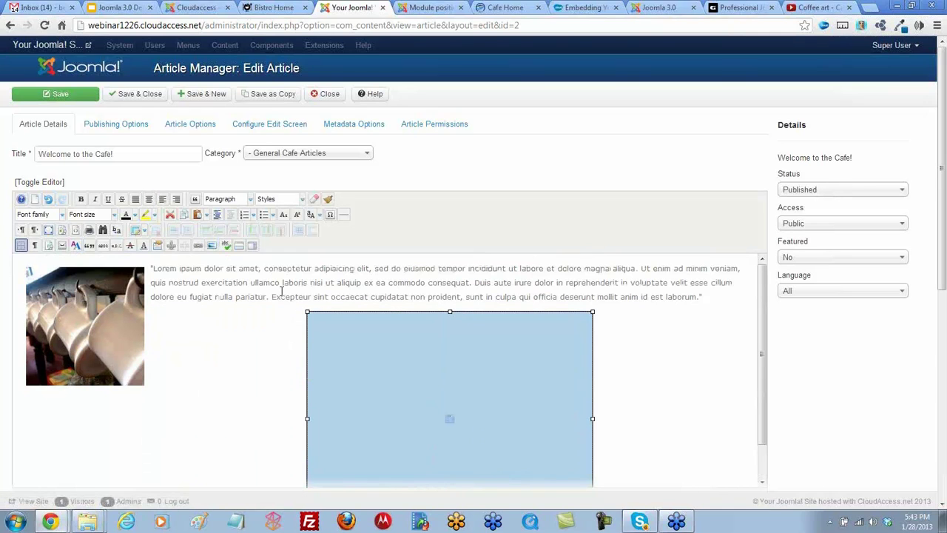
{"action": "left_click", "coordinate": [62, 96]}
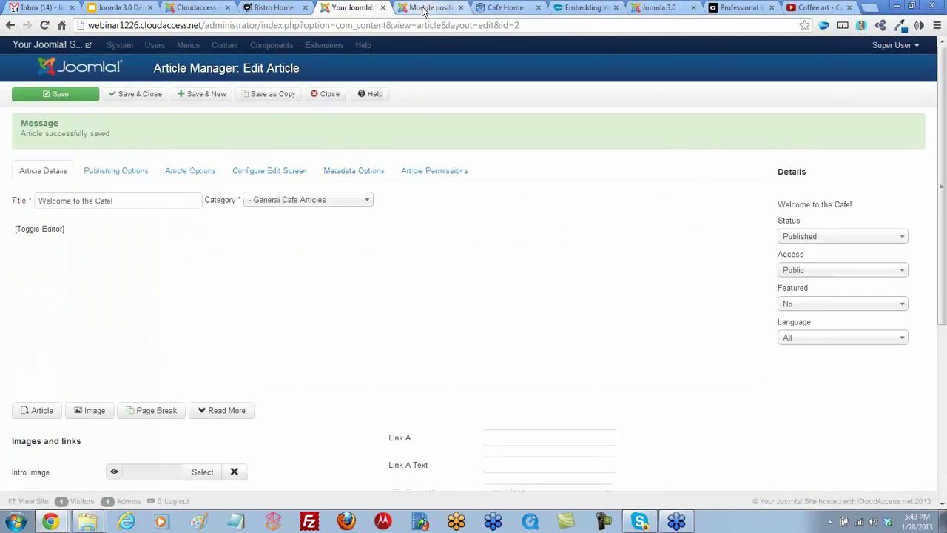
Step: Open the cafe site's front end in a new tab from the administrator header
{"action": "left_click", "coordinate": [420, 7]}
{"action": "left_click", "coordinate": [334, 10]}
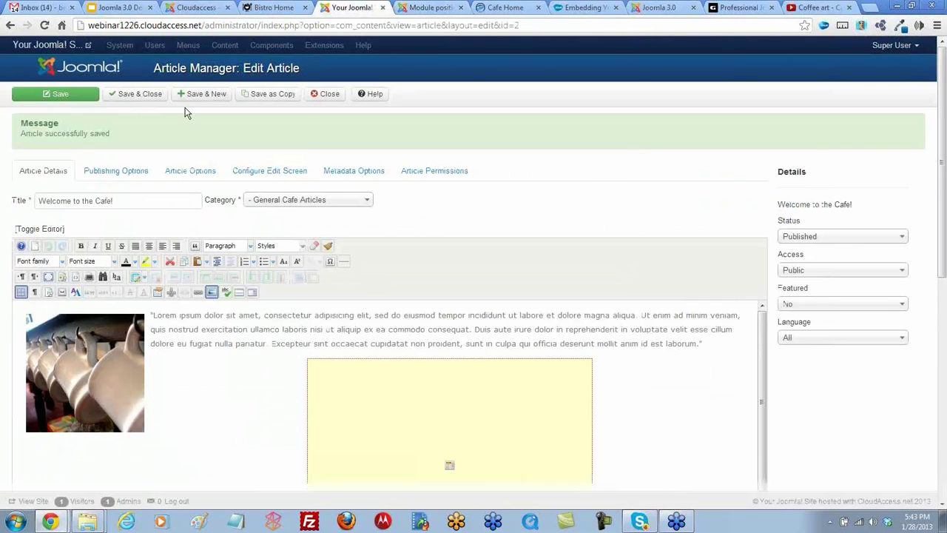
{"action": "left_click", "coordinate": [62, 49]}
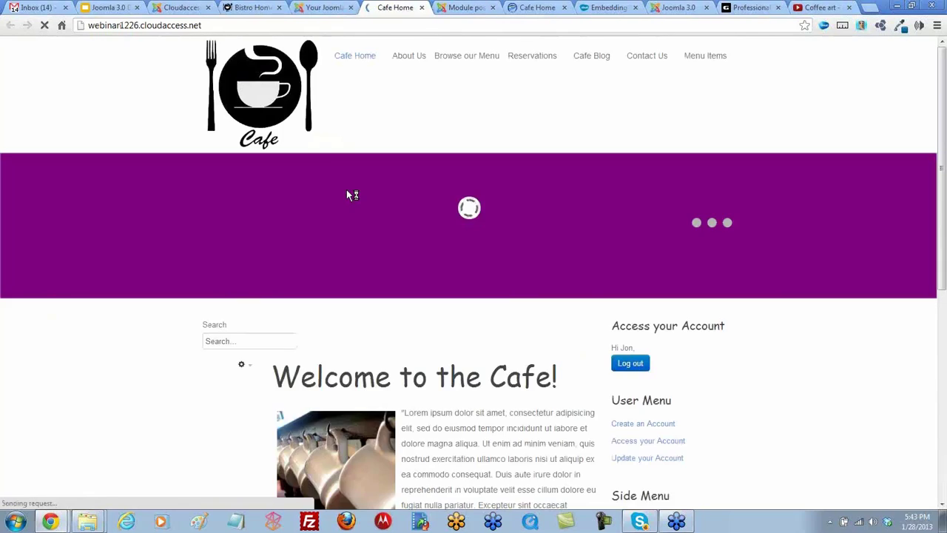
{"action": "scroll", "coordinate": [535, 330], "scroll_direction": "down", "scroll_amount": 6}
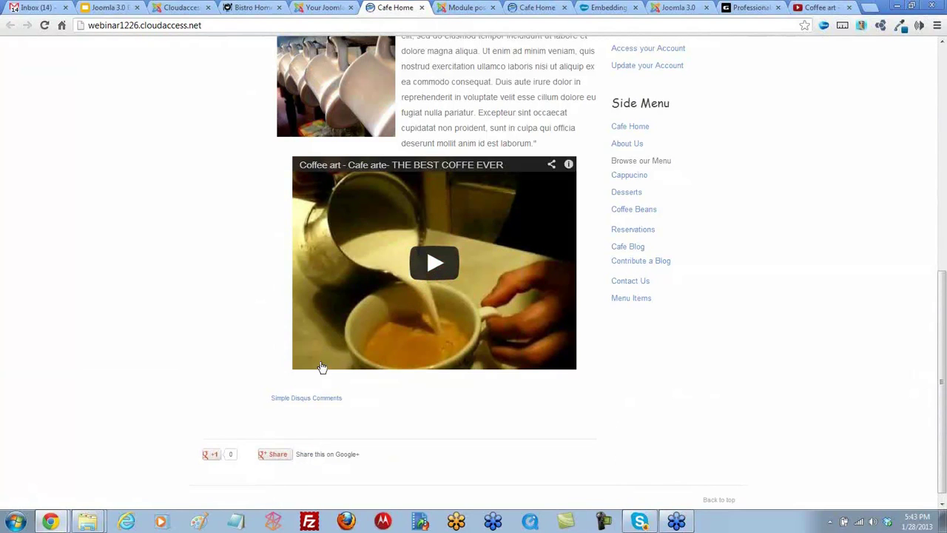
{"action": "scroll", "coordinate": [183, 276], "scroll_direction": "up", "scroll_amount": 5}
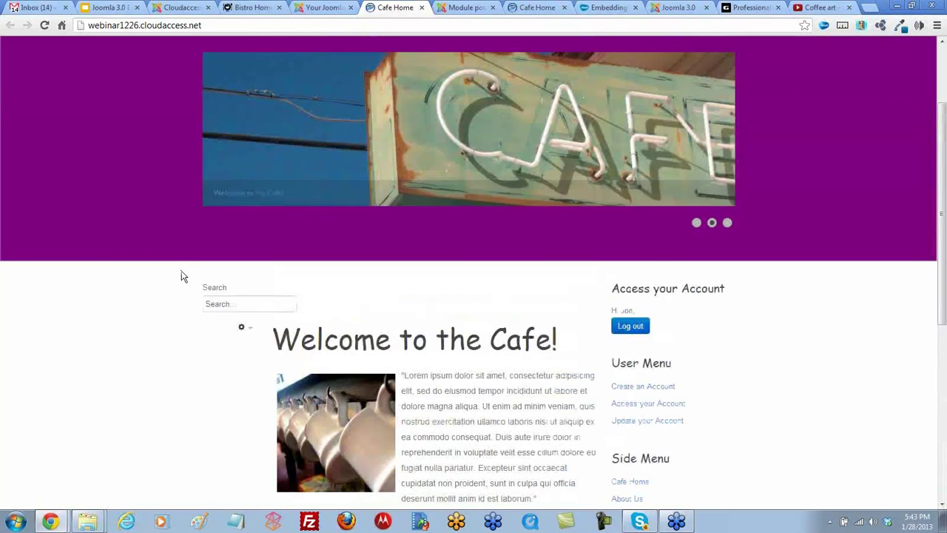
{"action": "scroll", "coordinate": [184, 277], "scroll_direction": "down", "scroll_amount": 3}
{"action": "scroll", "coordinate": [183, 276], "scroll_direction": "down", "scroll_amount": 1}
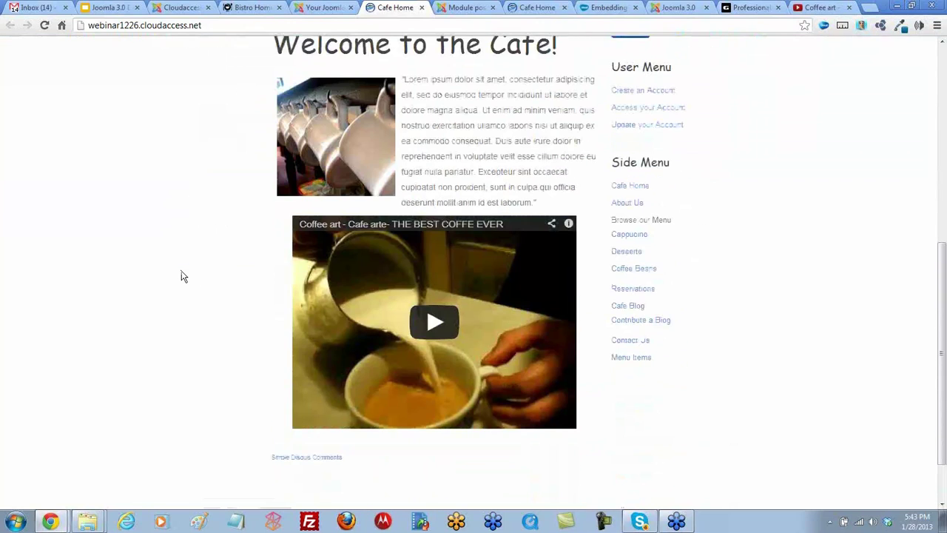